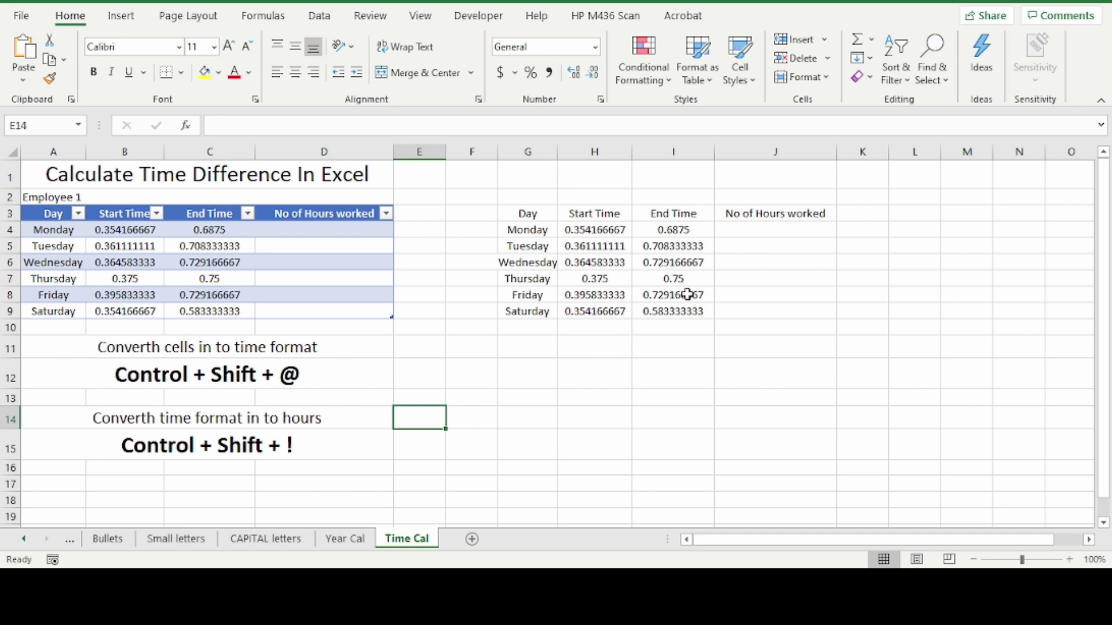
- Apply the Time format to start times H4:H9 and end times I4:I9, e.g. 8:30 AM
left_click(588, 234)
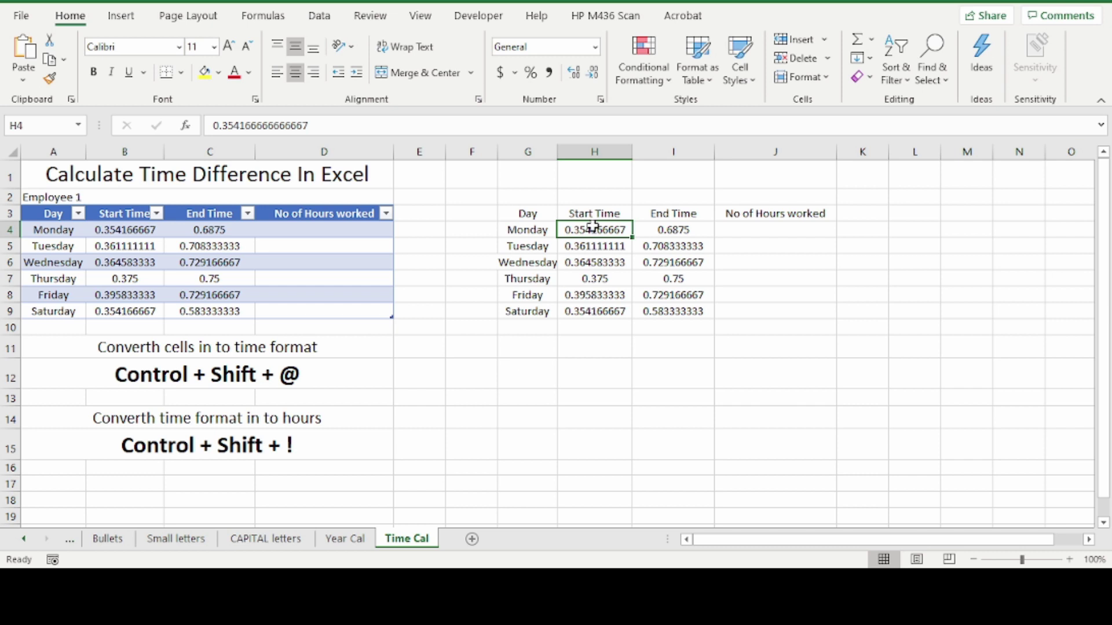
left_click_drag(594, 228, 603, 311)
left_click(604, 312)
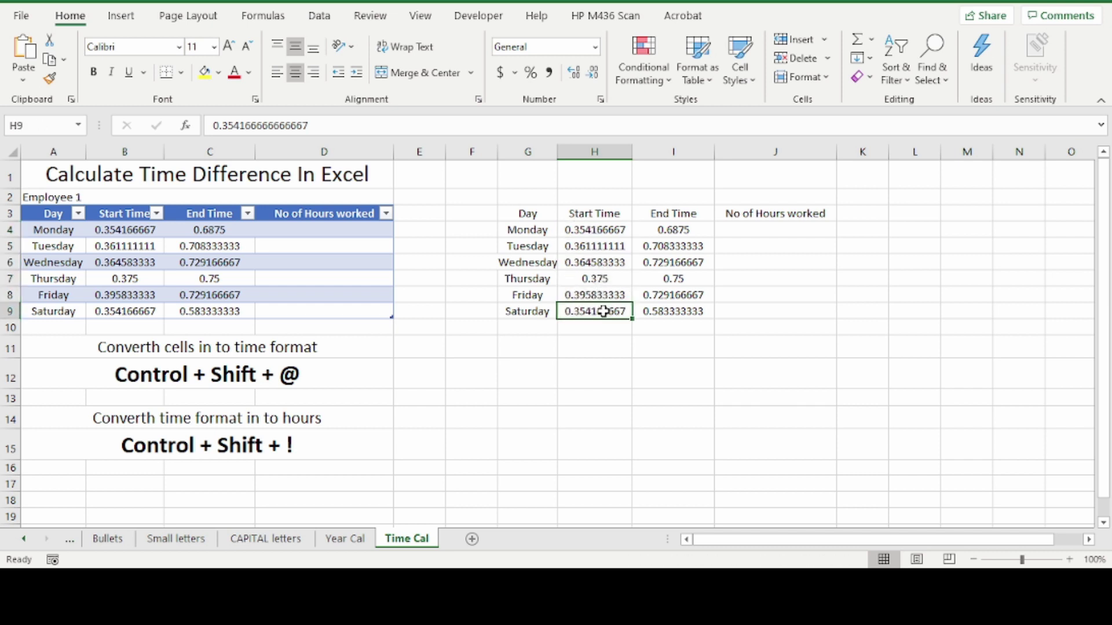
key("ctrl+shift+2")
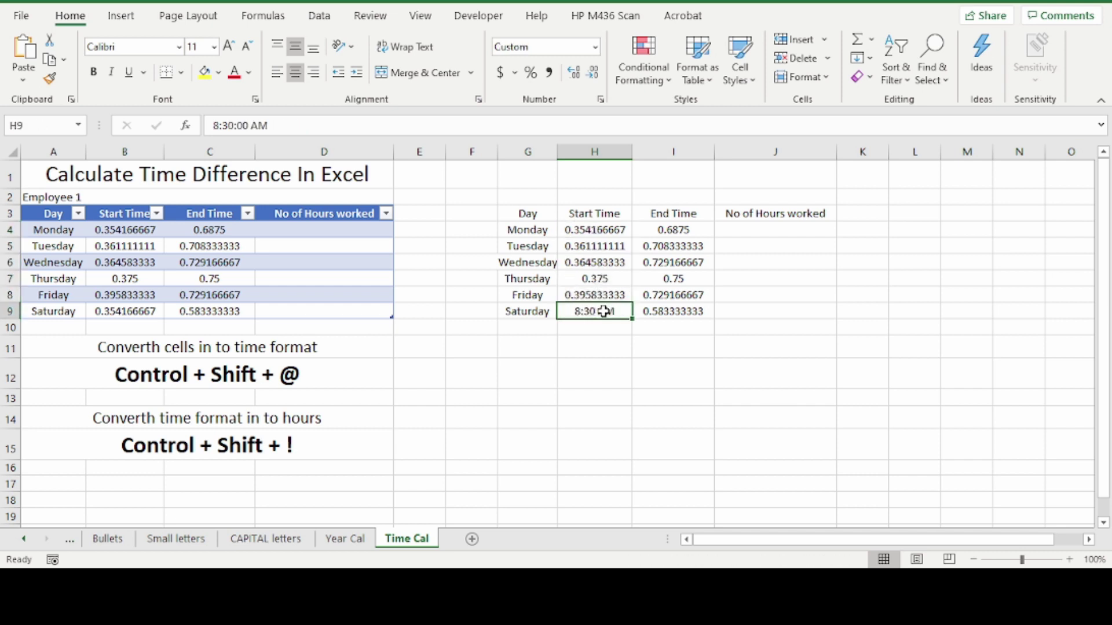
left_click_drag(595, 228, 584, 312)
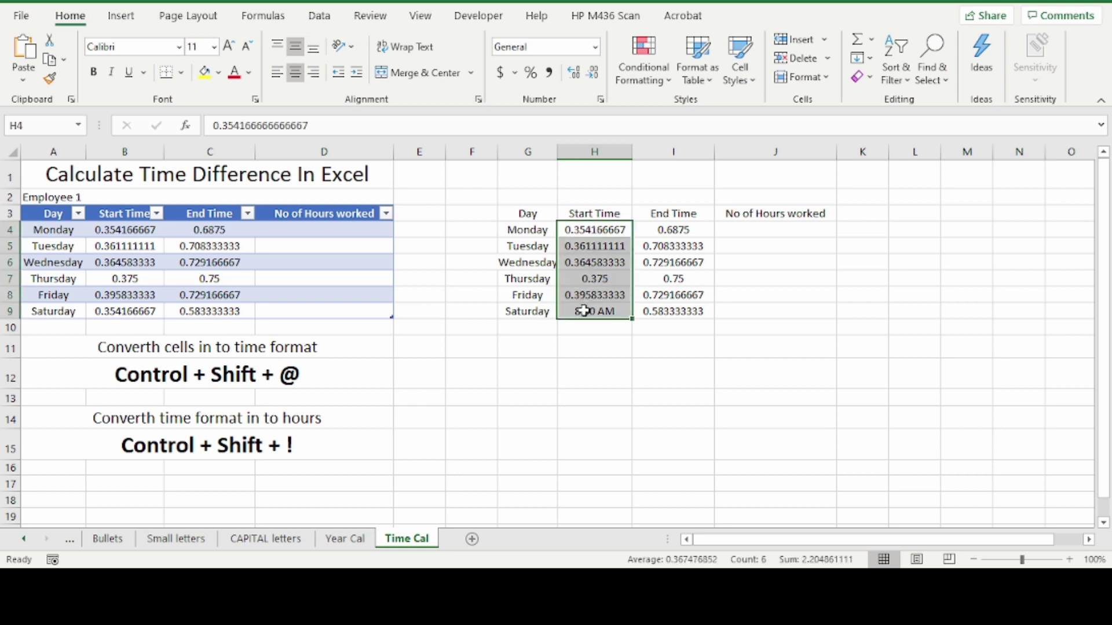
key("ctrl+shift+2")
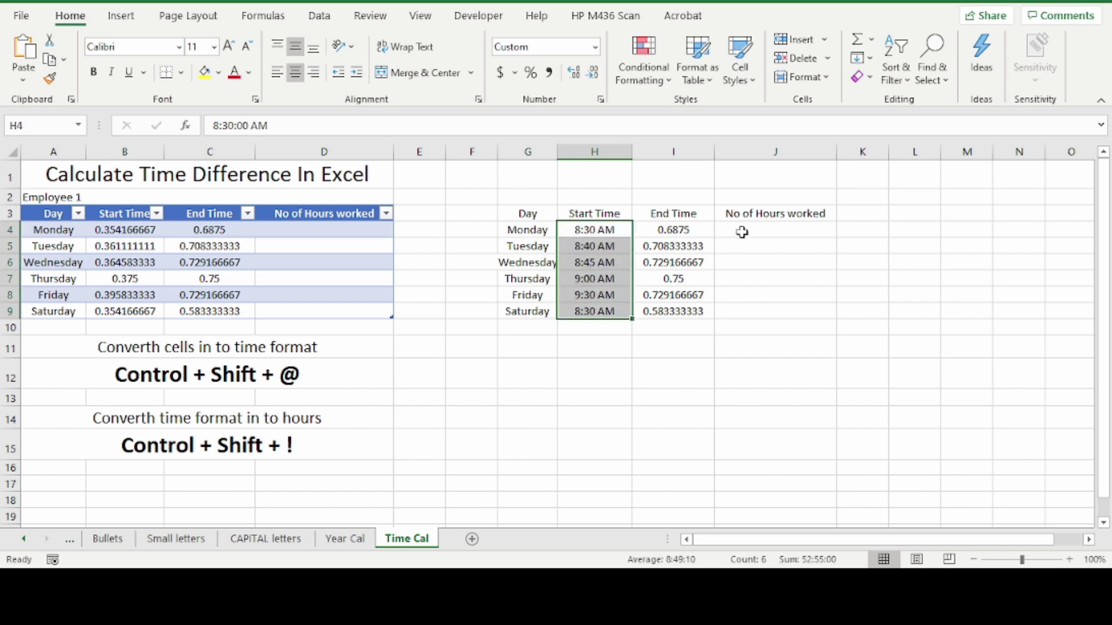
left_click_drag(688, 233, 679, 312)
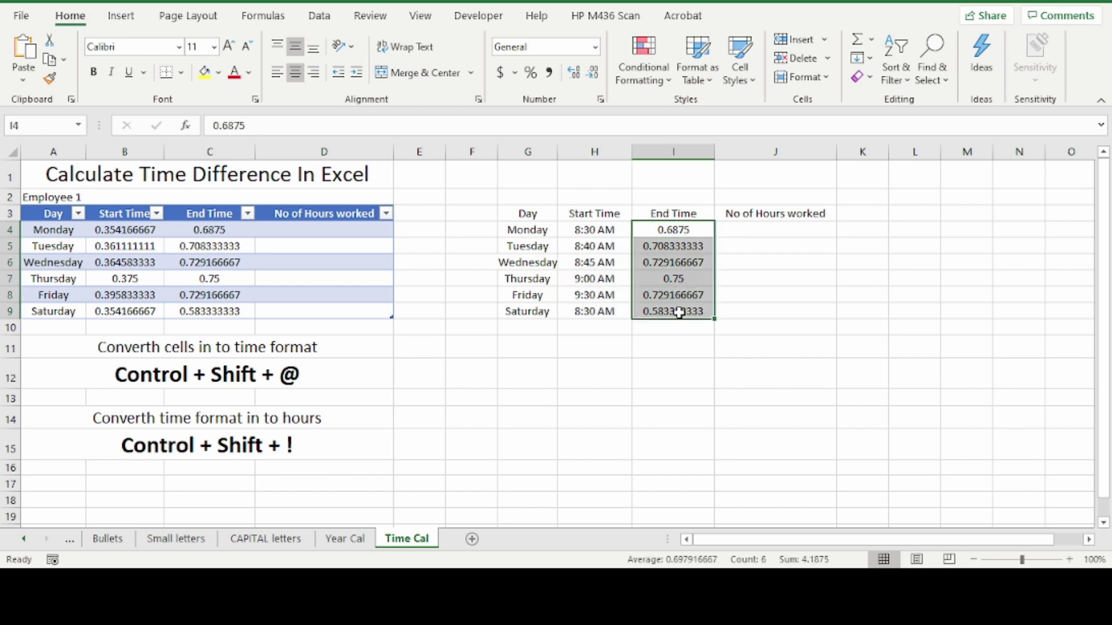
key("ctrl+shift+2")
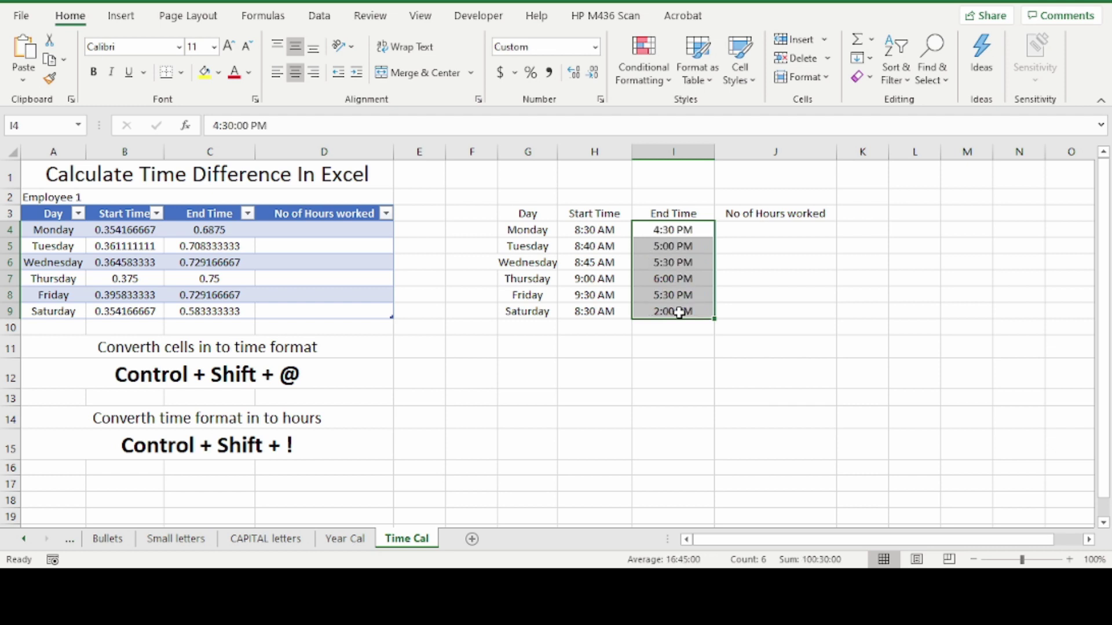
- Enter the formula =(I4-H4)*24 in J4 for Monday's hours worked
left_click(767, 232)
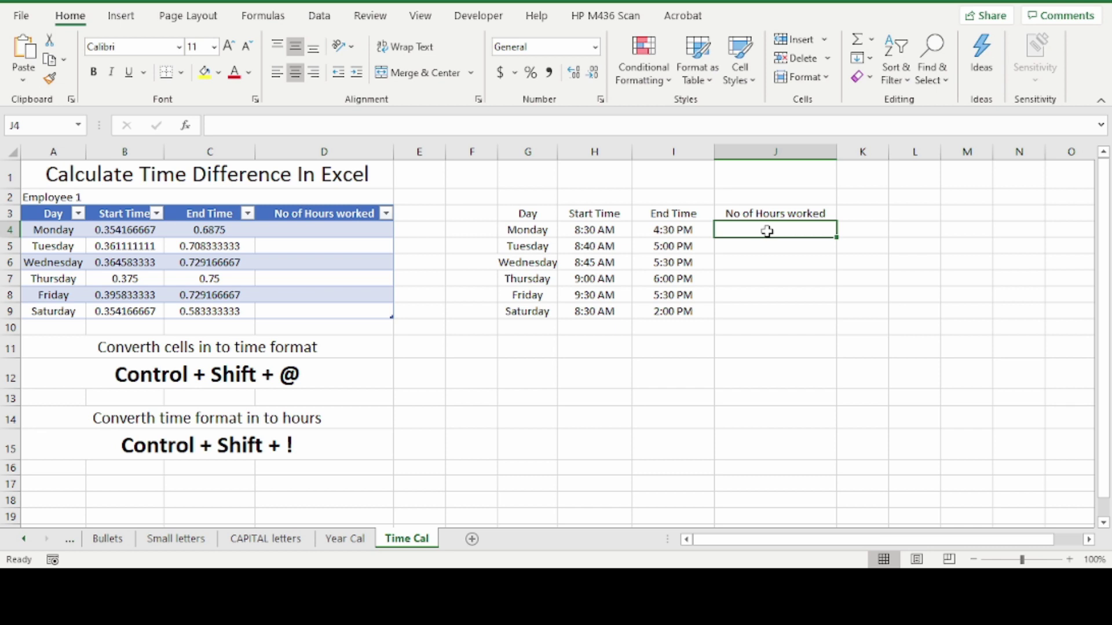
type("=(")
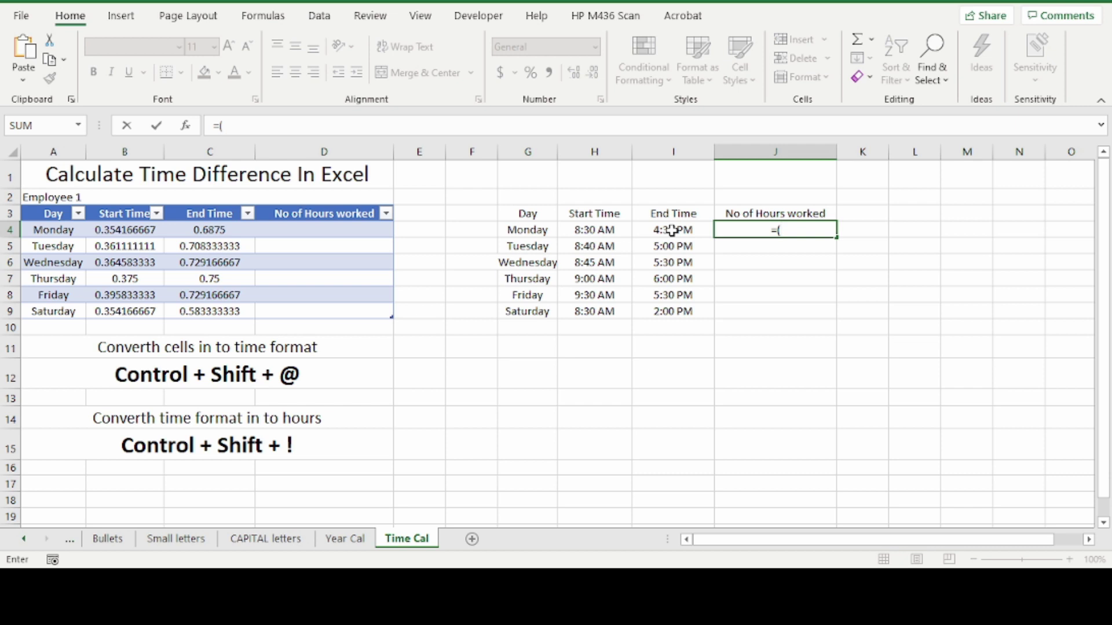
left_click(671, 230)
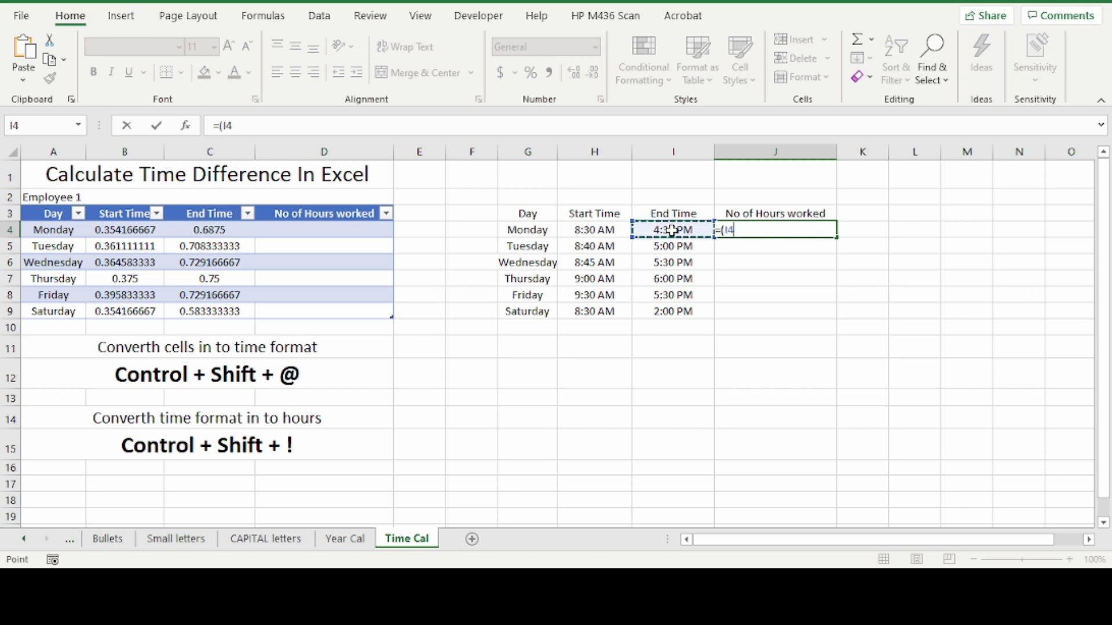
type("-")
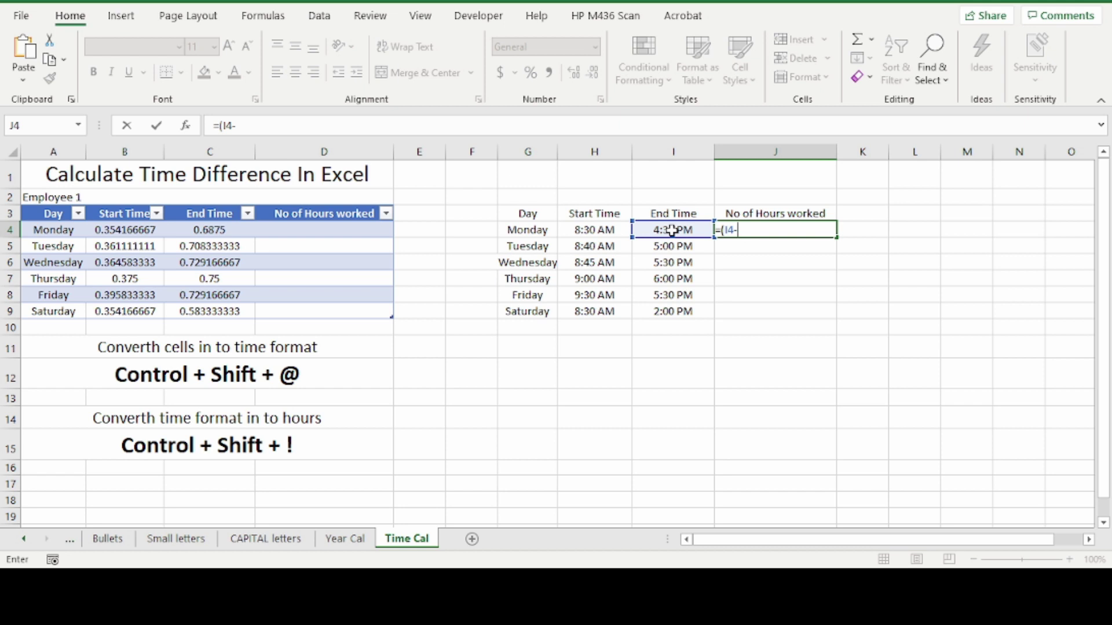
left_click(597, 230)
type(")")
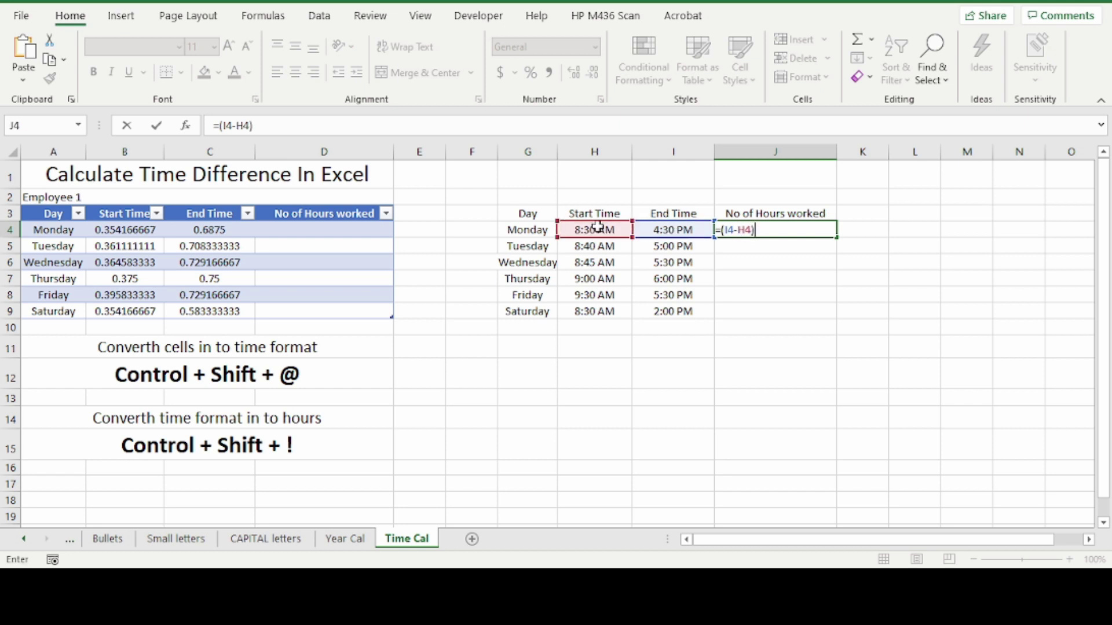
type("*24")
key("Return")
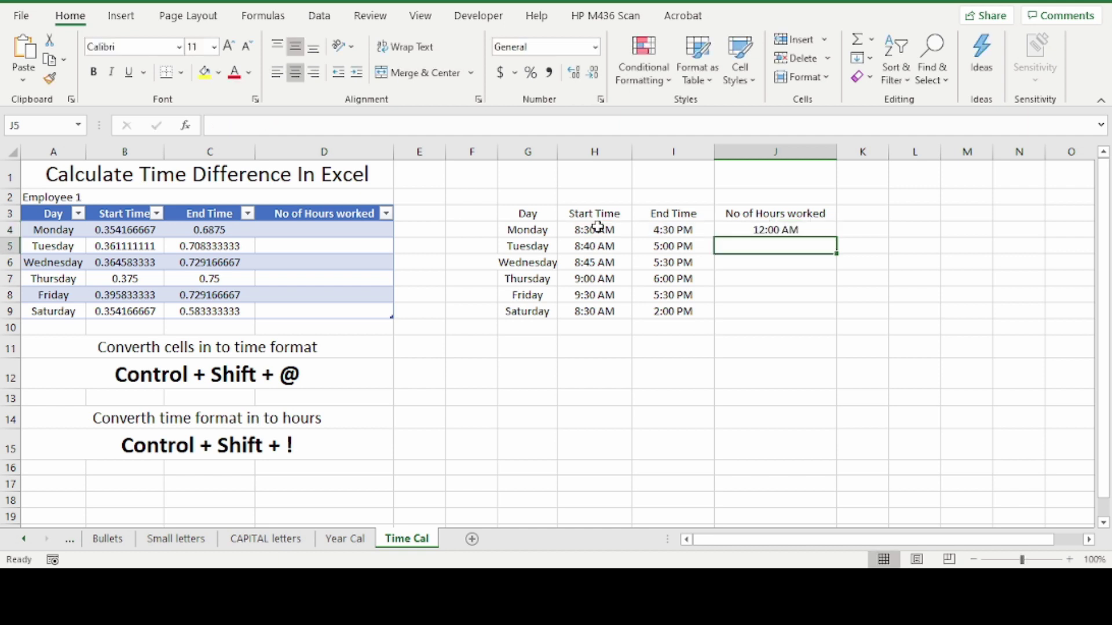
- Fill J4's formula down to J9 and format J4:J9 as Number, showing 8.00 to 5.50
left_click(731, 227)
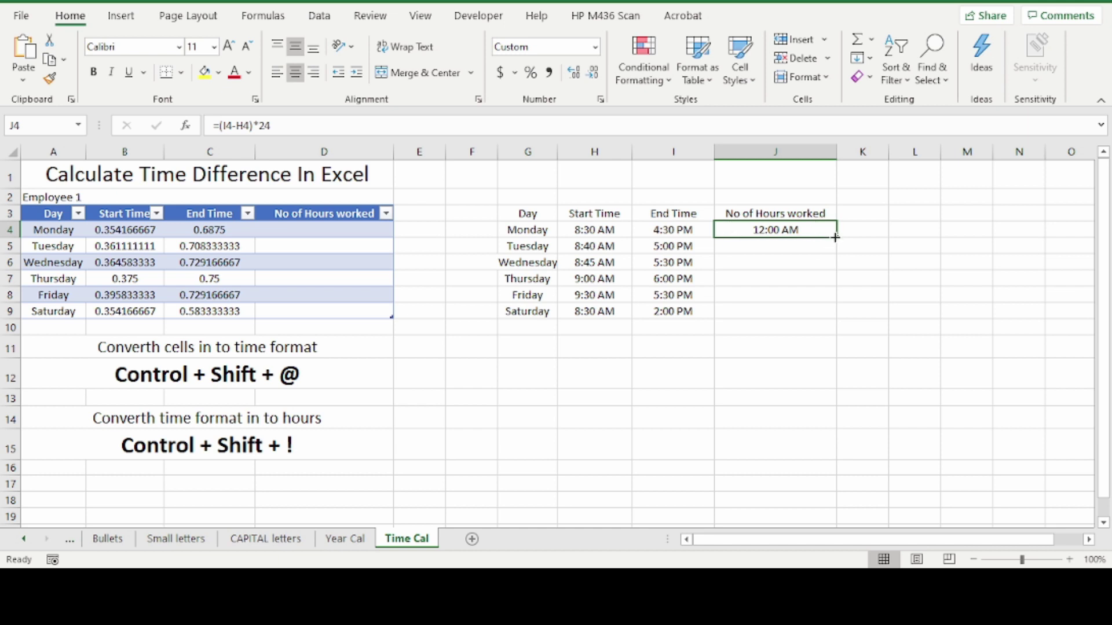
left_click_drag(835, 237, 810, 320)
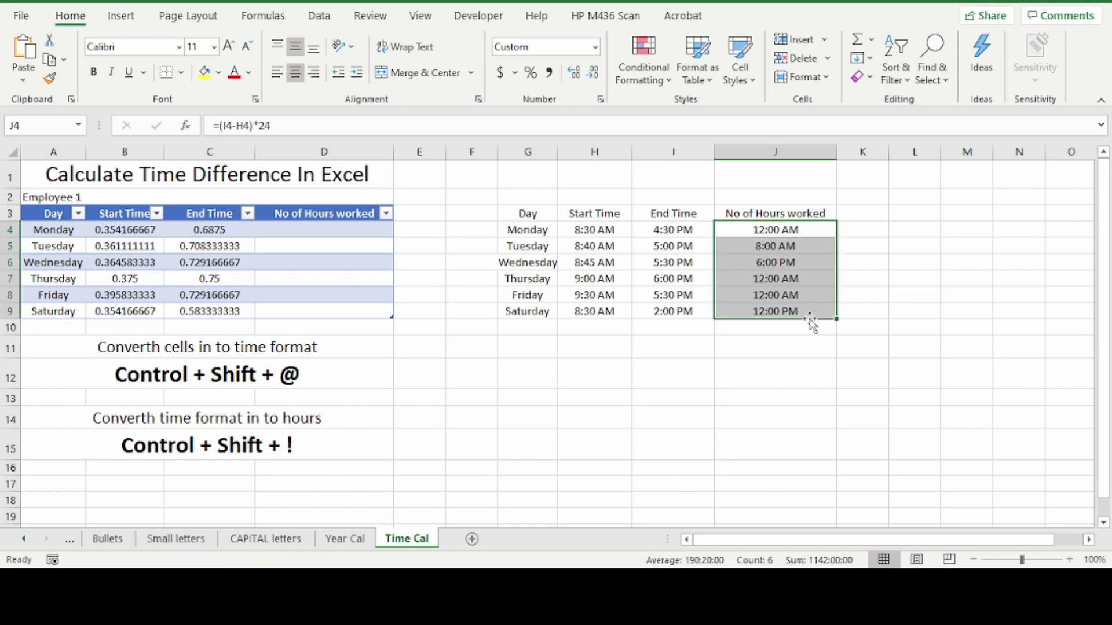
left_click(775, 358)
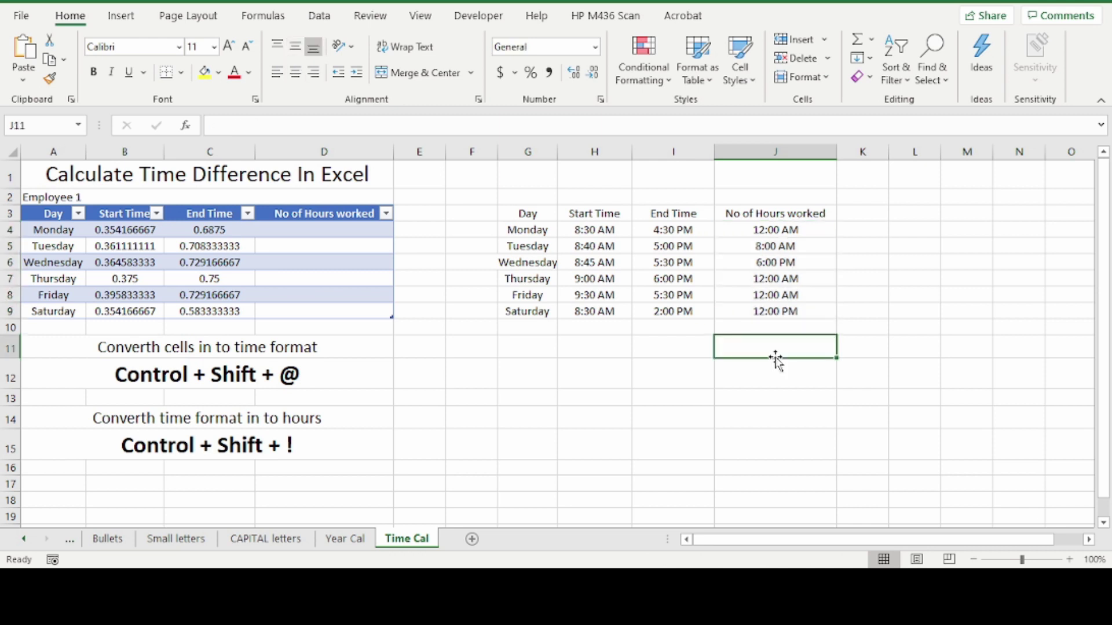
left_click_drag(781, 231, 776, 313)
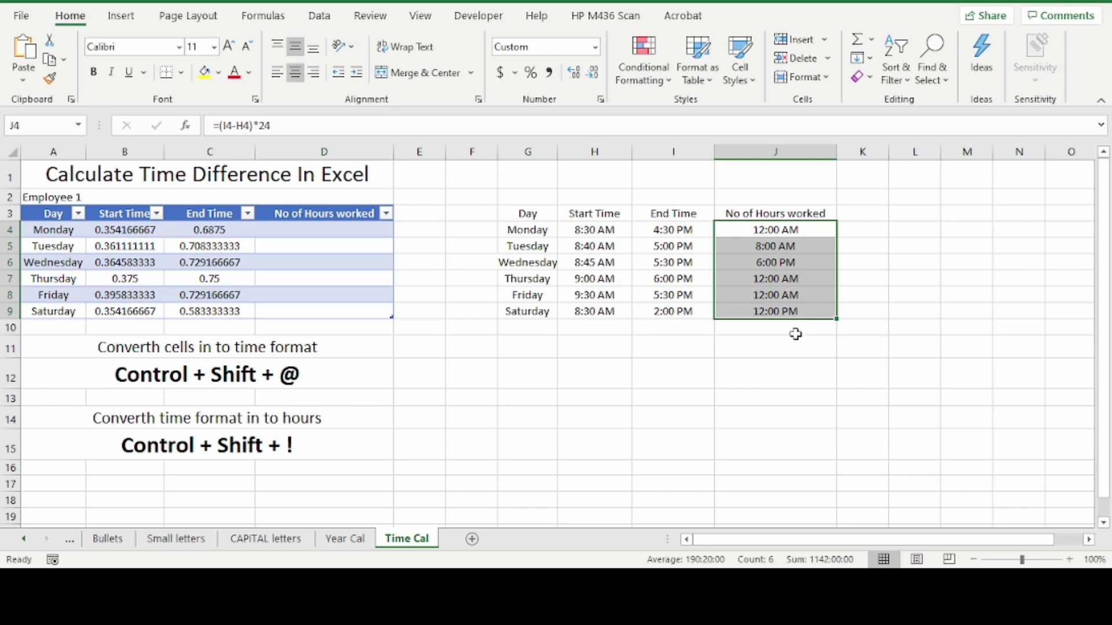
key("ctrl+shift+1")
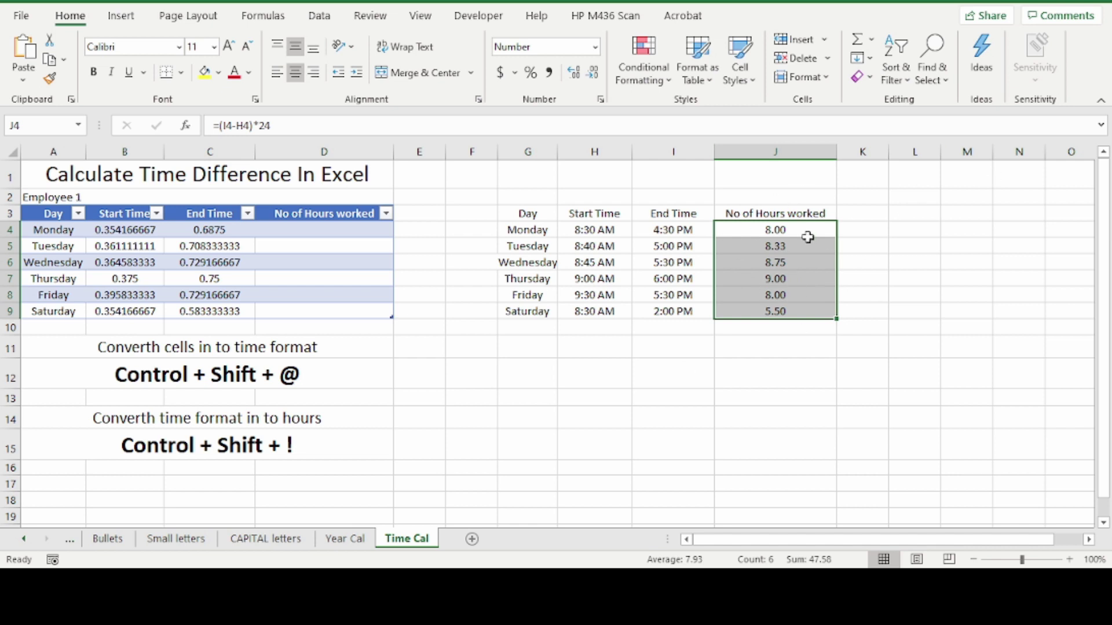
left_click(776, 232)
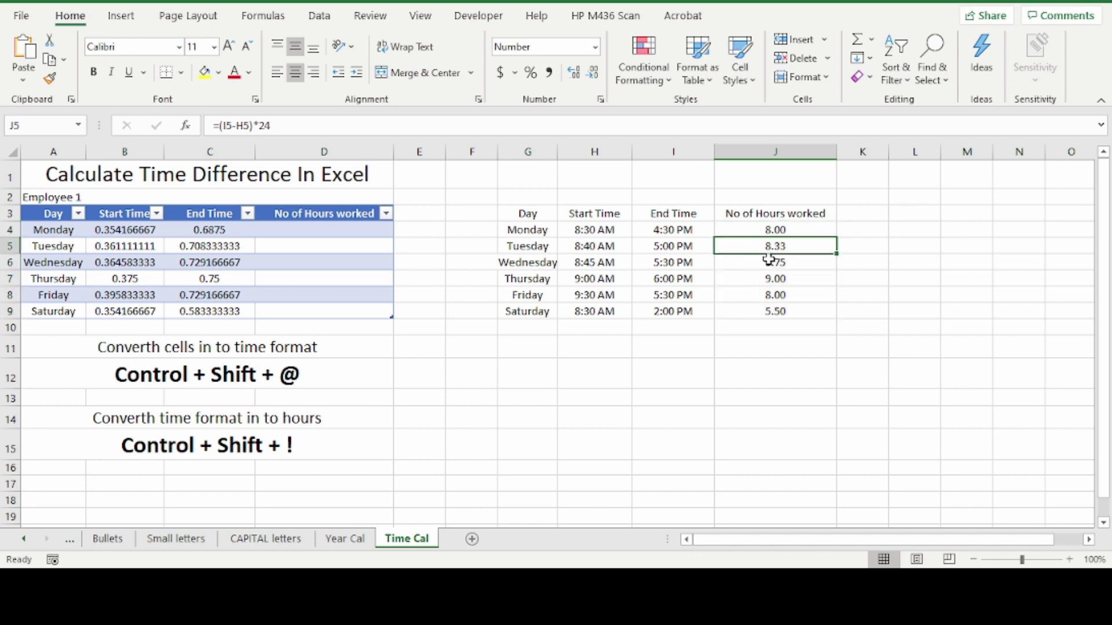
left_click(772, 247)
left_click(766, 275)
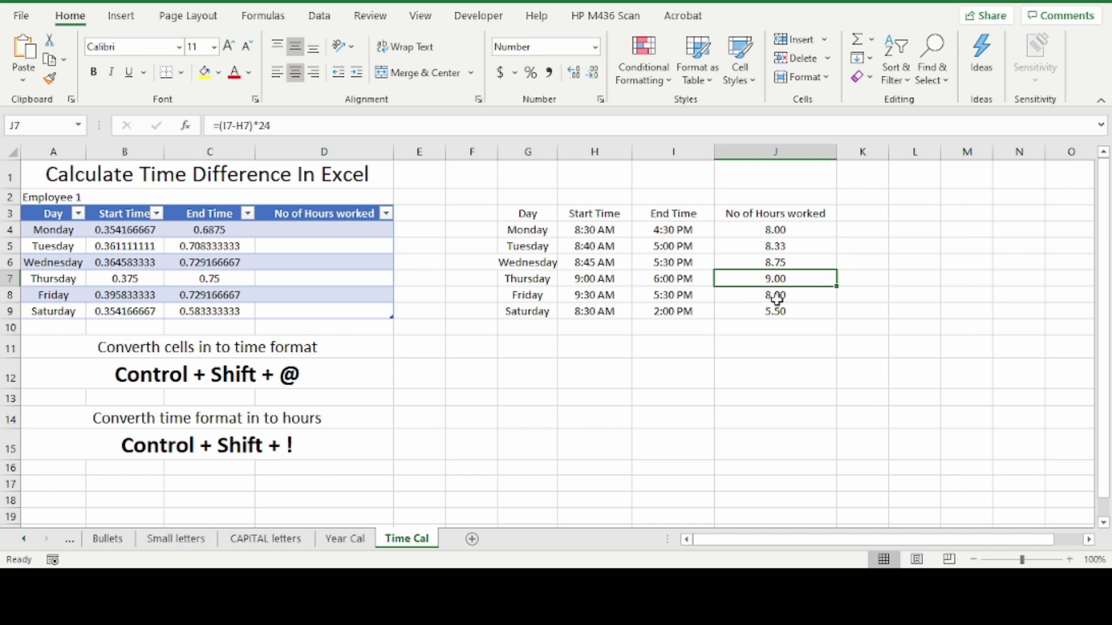
left_click(769, 233)
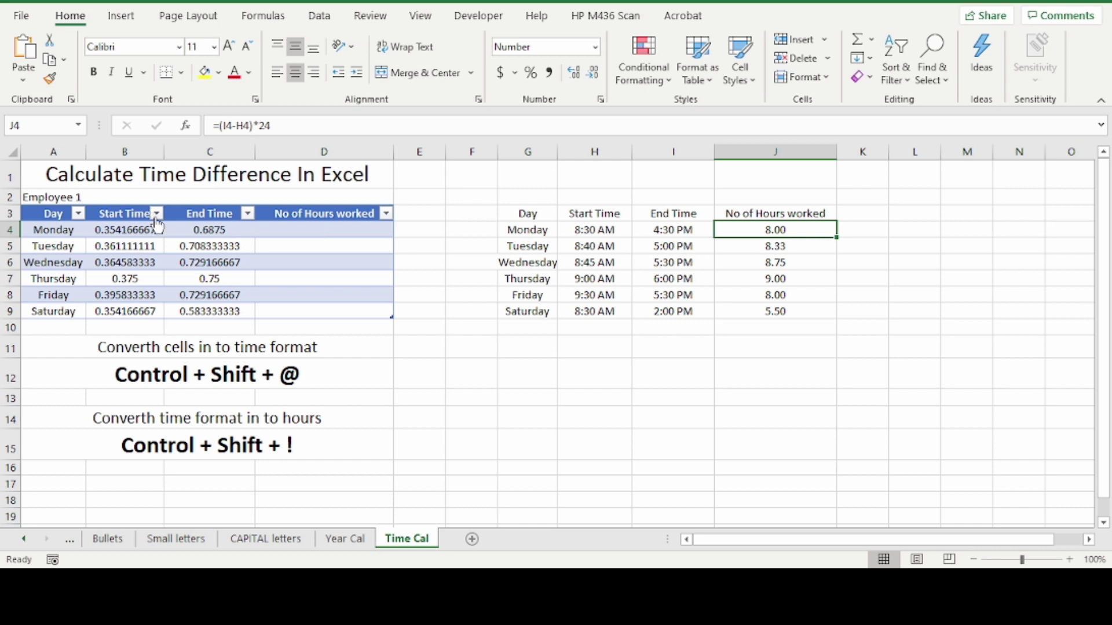
- Apply the Time format to the table's B4:B9 and C4:C9 values
left_click_drag(130, 230, 128, 311)
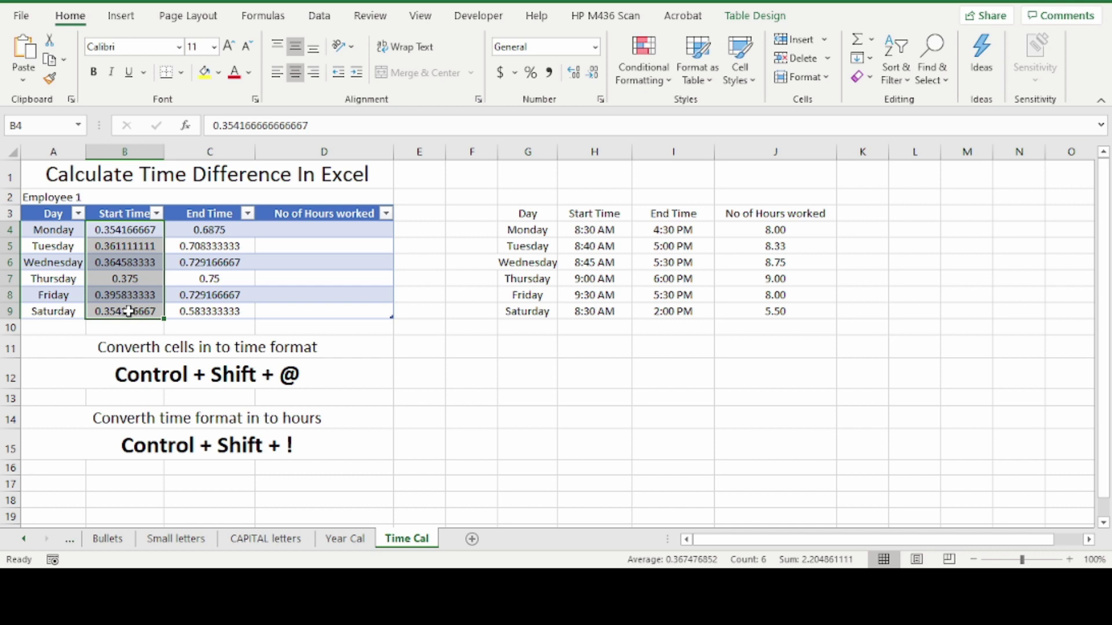
key("ctrl+shift+2")
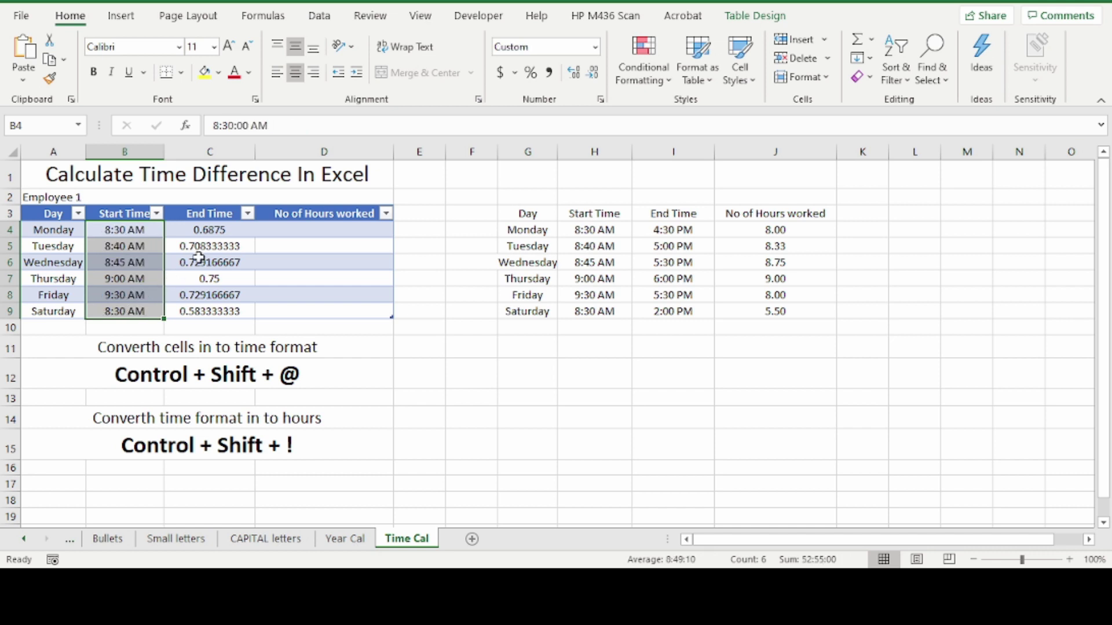
left_click_drag(203, 227, 208, 311)
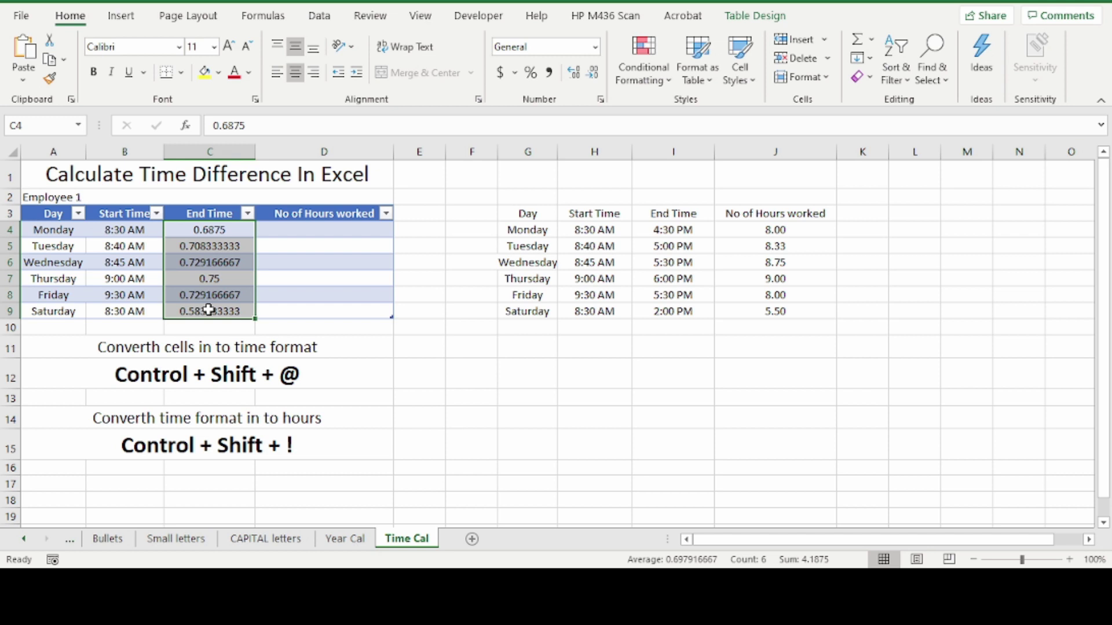
key("ctrl+shift+2")
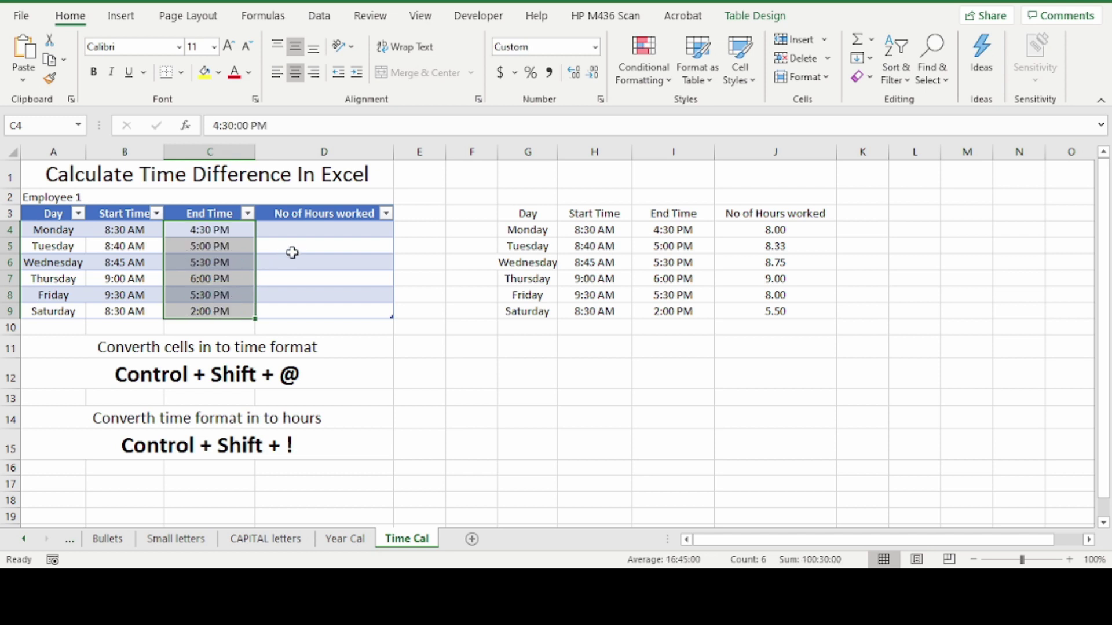
- Enter =([@[End Time]]-[@[Start Time]])*24 in table cell D4
left_click(296, 231)
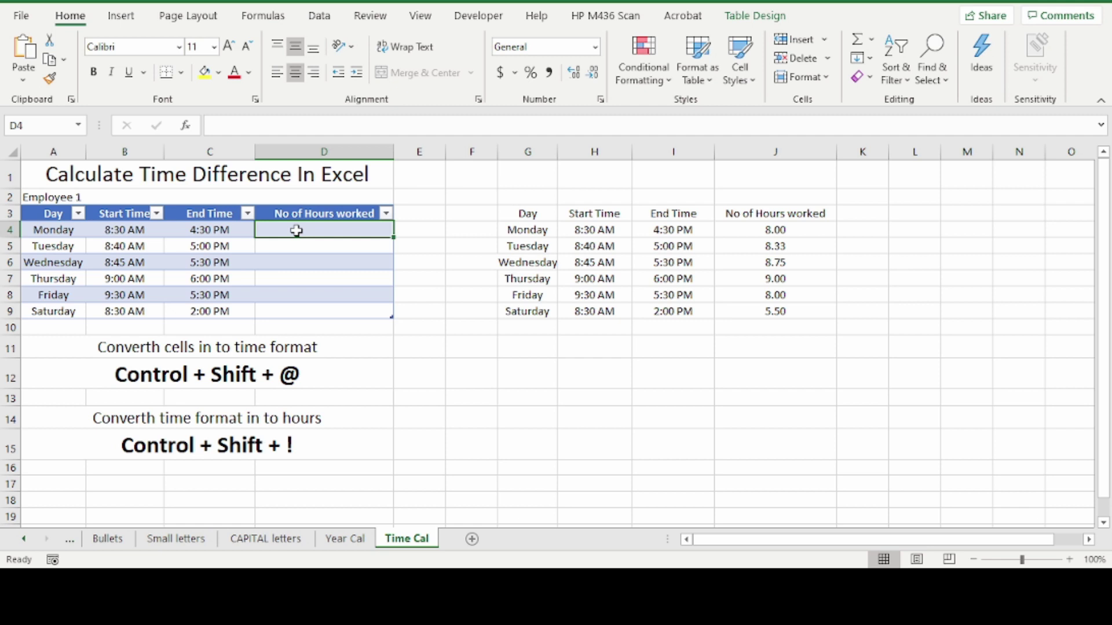
type("=(")
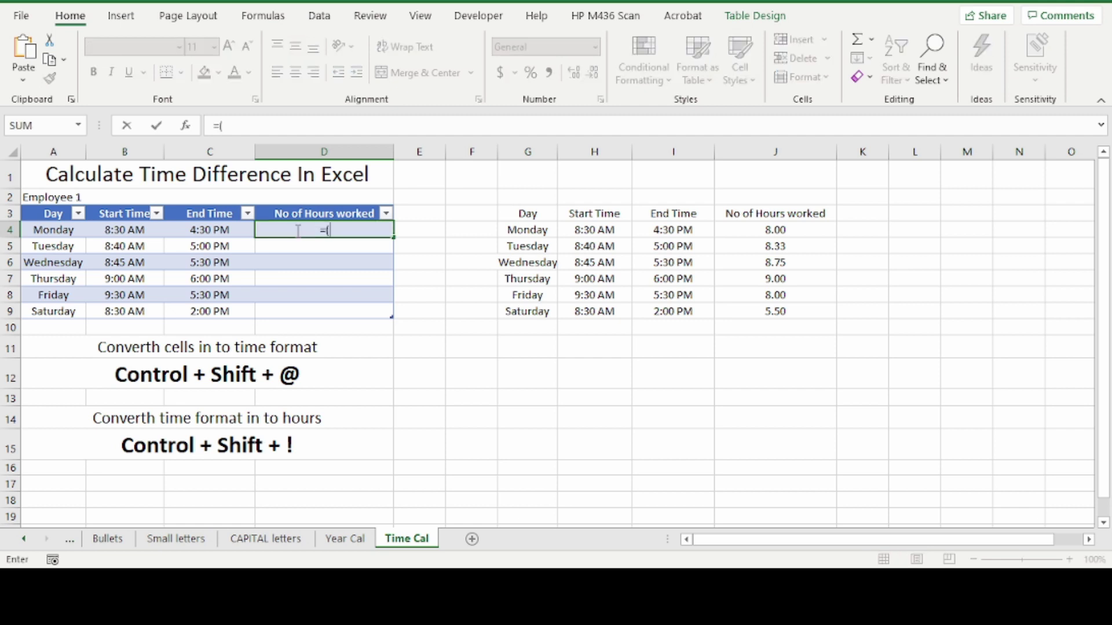
left_click(210, 231)
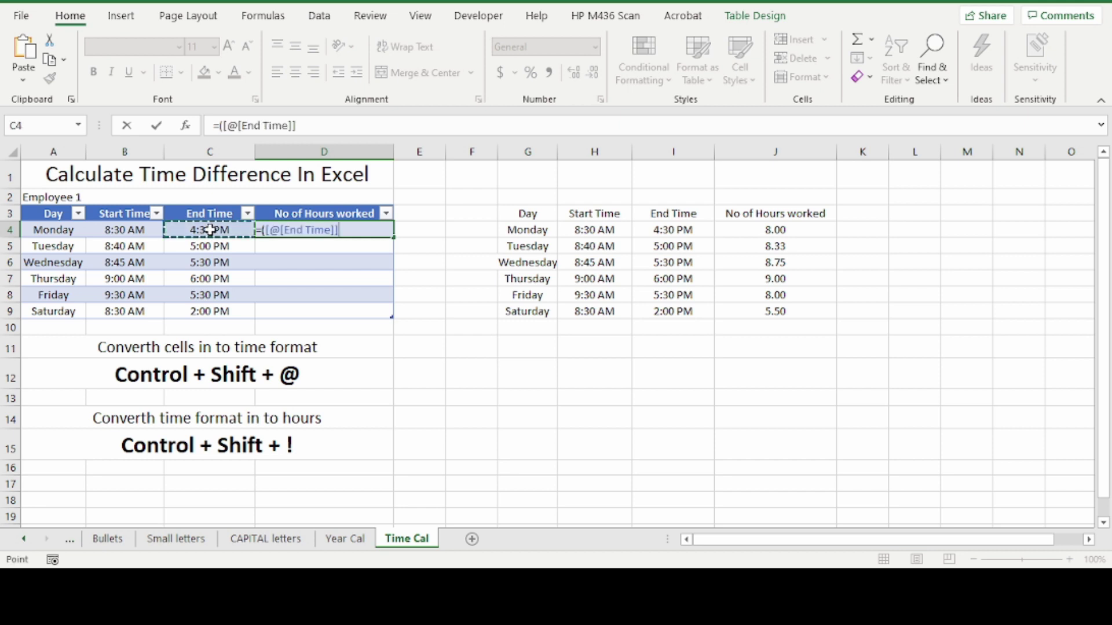
type("-")
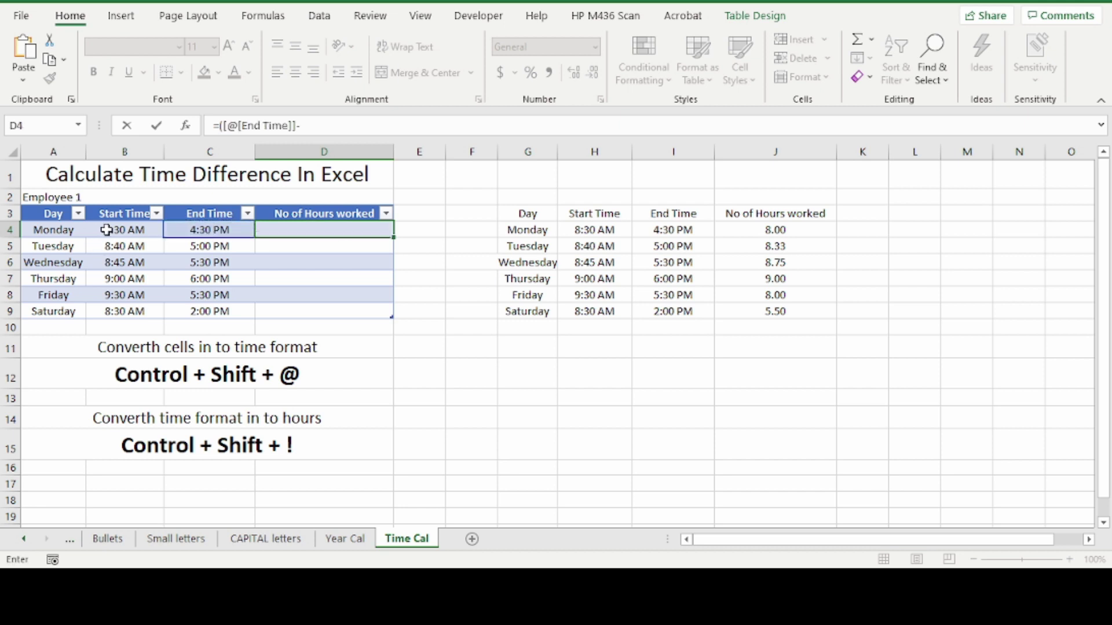
left_click(107, 229)
type(")*")
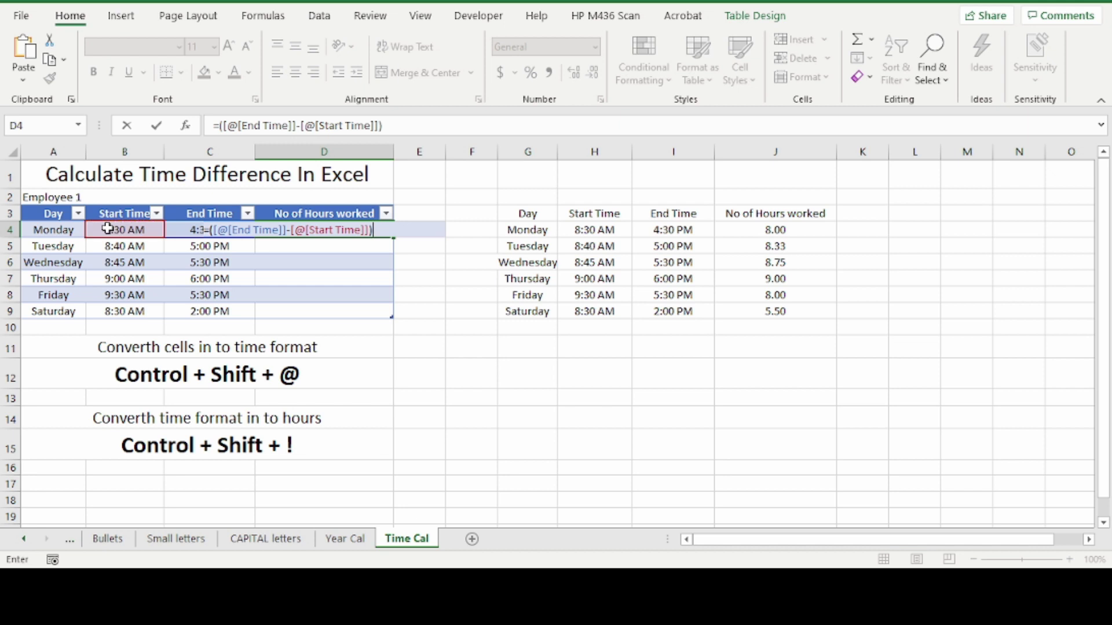
type("24")
key("Return")
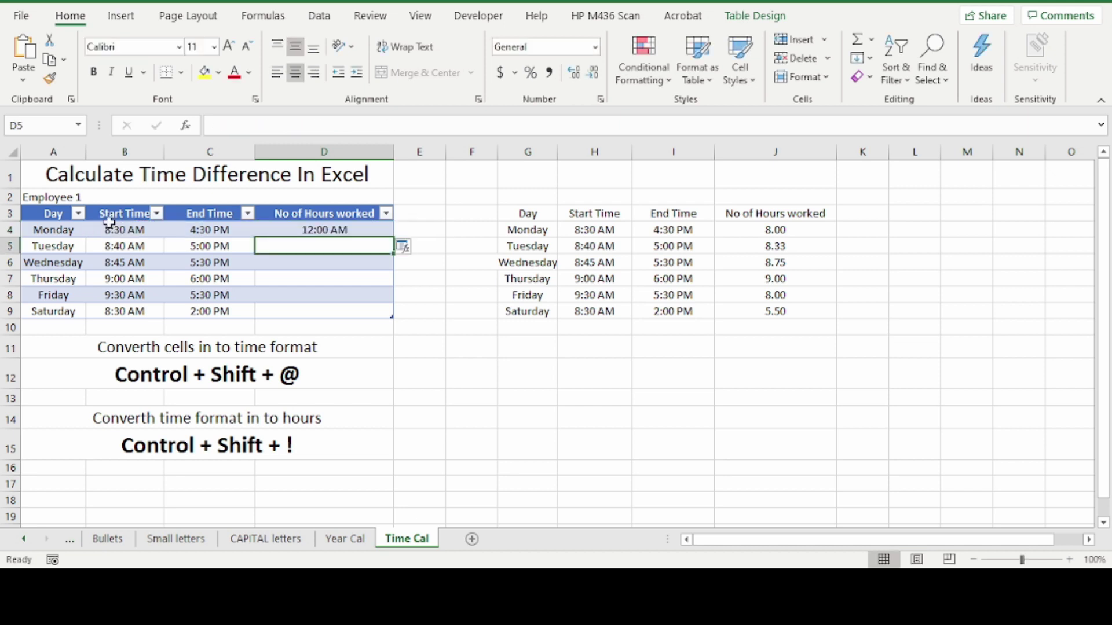
- Fill D4's formula down to D9 and format D4:D9 as Number (8.00, 8.33 ... 5.50)
left_click(270, 232)
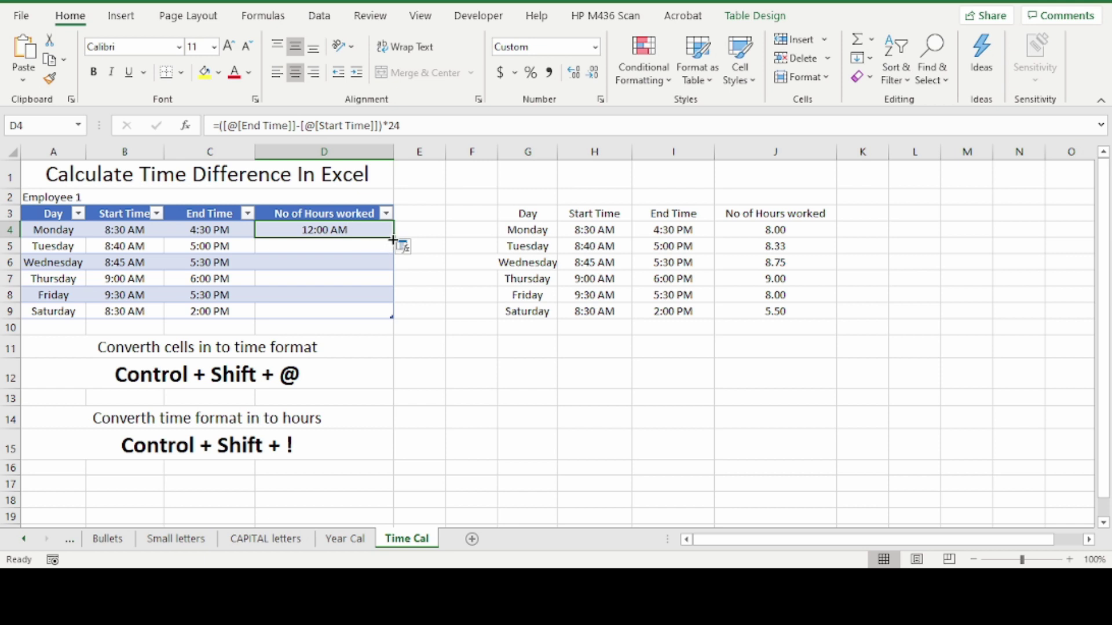
left_click_drag(393, 240, 386, 319)
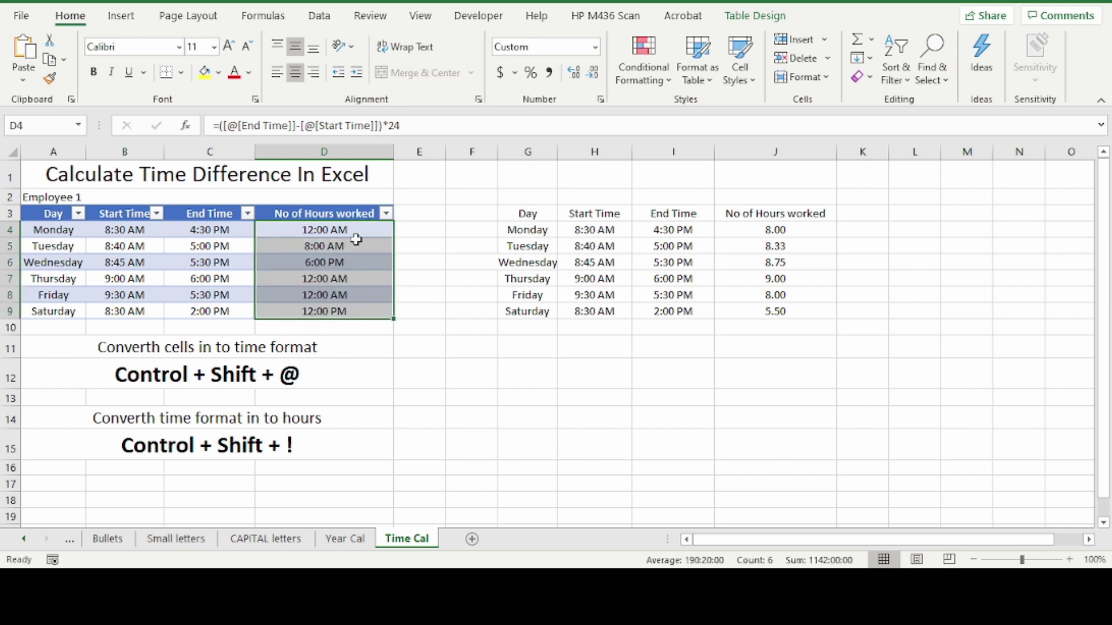
left_click_drag(354, 232, 335, 305)
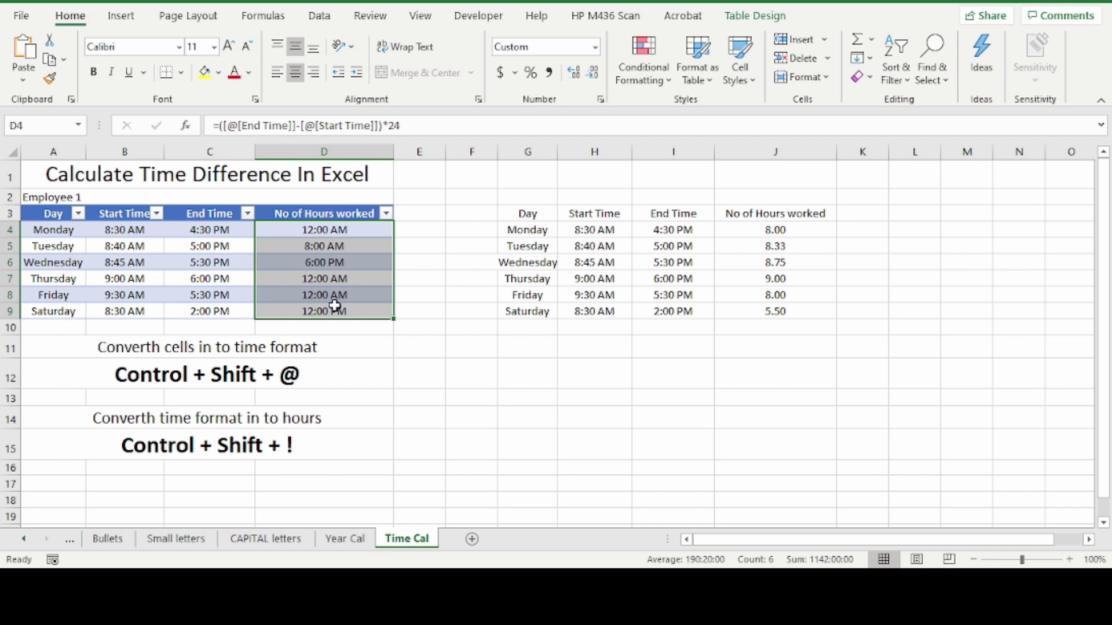
key("ctrl+shift+1")
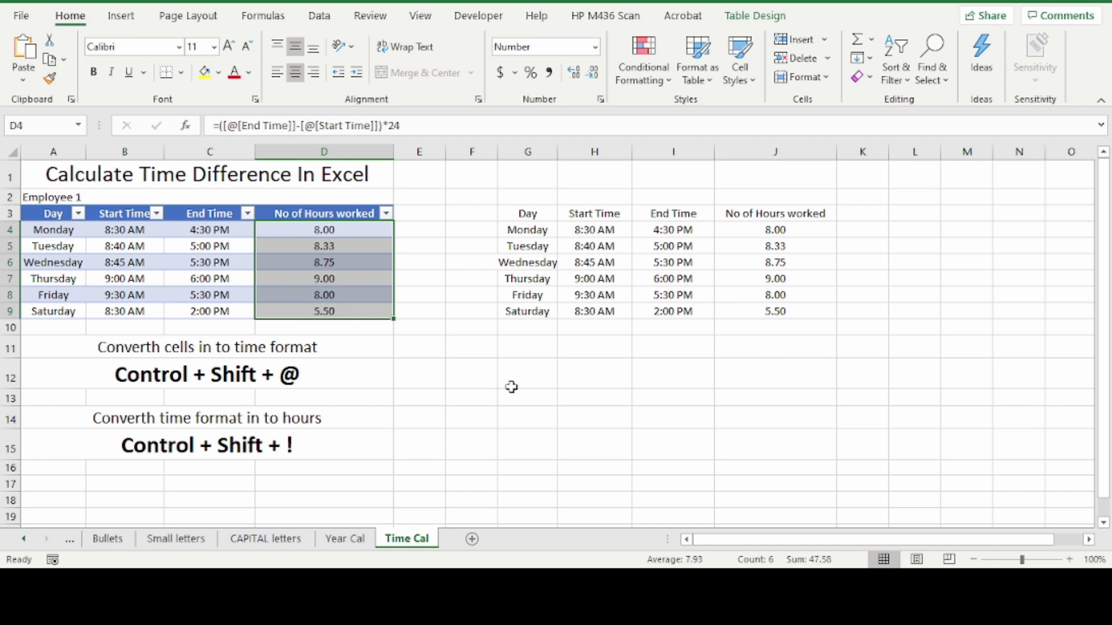